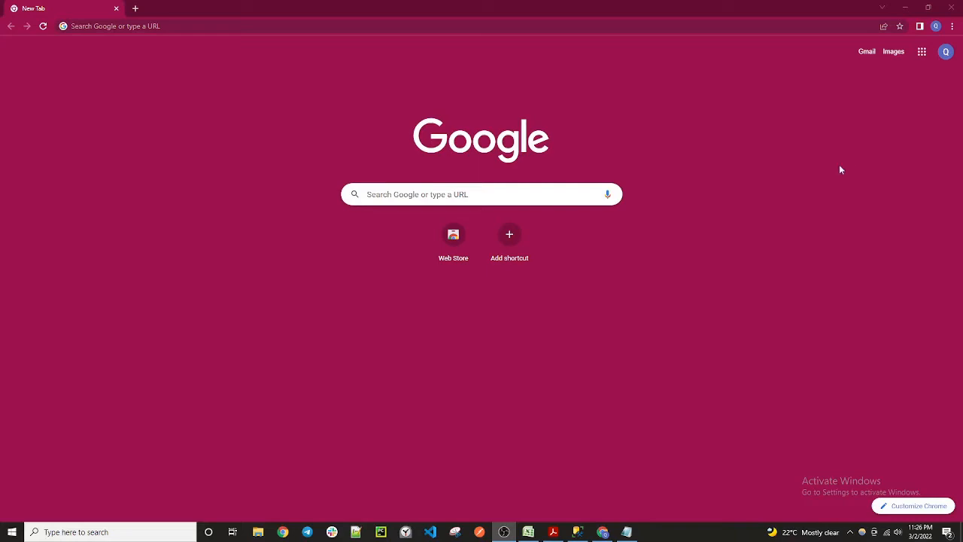
Step: Search the web for "adventureworks database" and open Microsoft's AdventureWorks sample databases page
{"action": "left_click", "coordinate": [150, 26]}
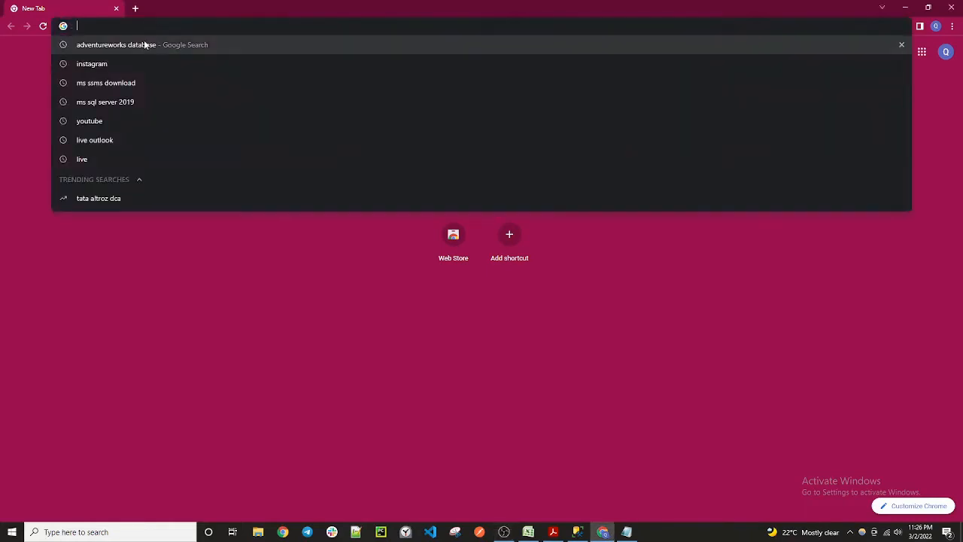
{"action": "type", "text": "a"}
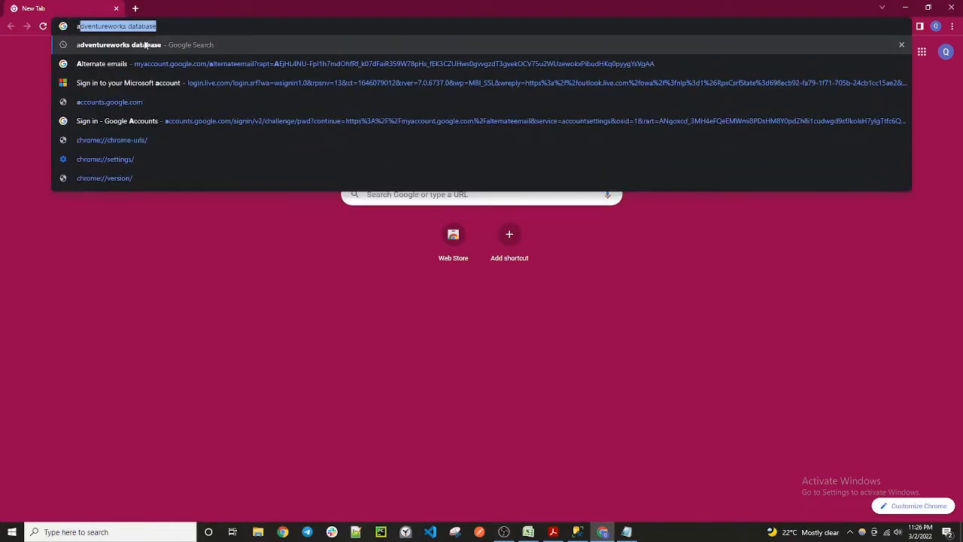
{"action": "left_click", "coordinate": [146, 45]}
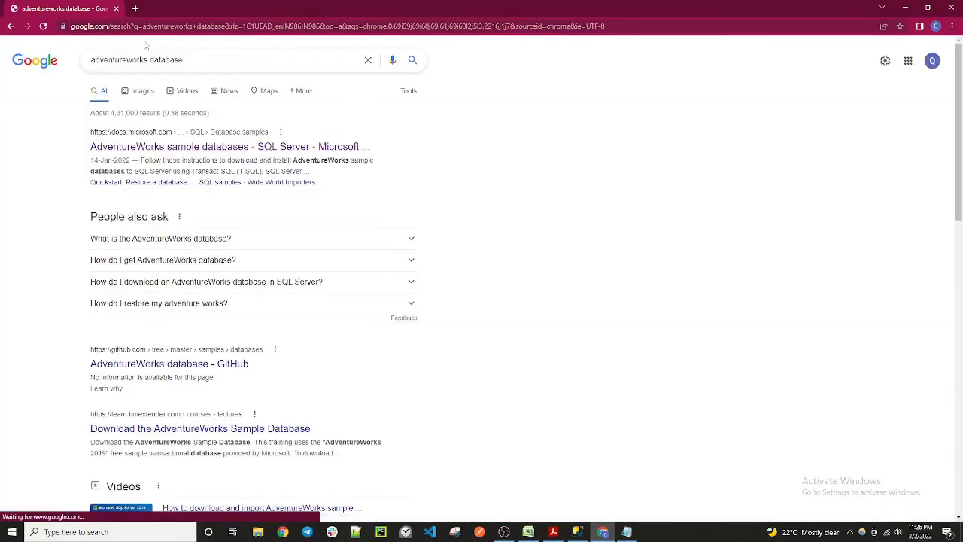
{"action": "left_click", "coordinate": [126, 146]}
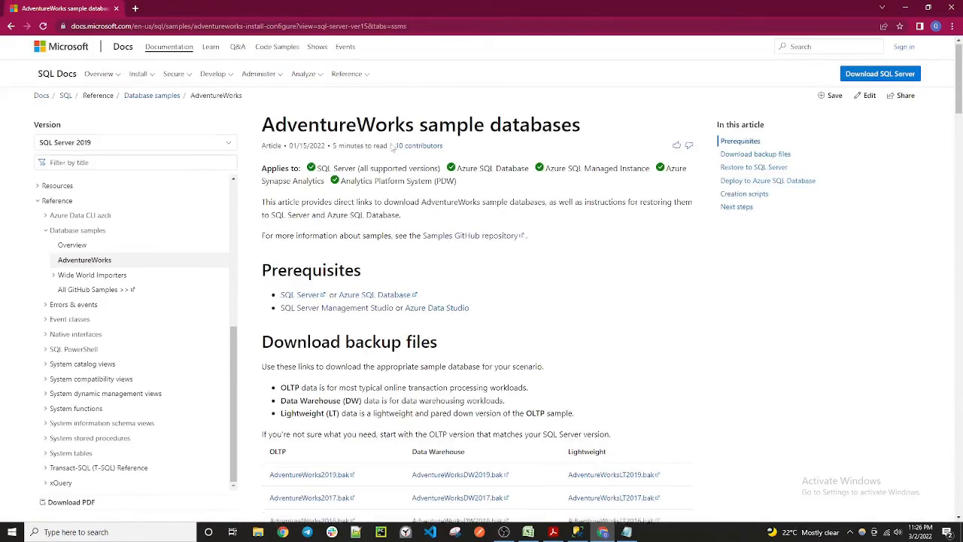
Step: Download the OLTP backup file AdventureWorks2019.bak from the Download backup files section
{"action": "scroll", "coordinate": [387, 148], "scroll_direction": "down", "scroll_amount": 3}
{"action": "scroll", "coordinate": [390, 147], "scroll_direction": "down", "scroll_amount": 2}
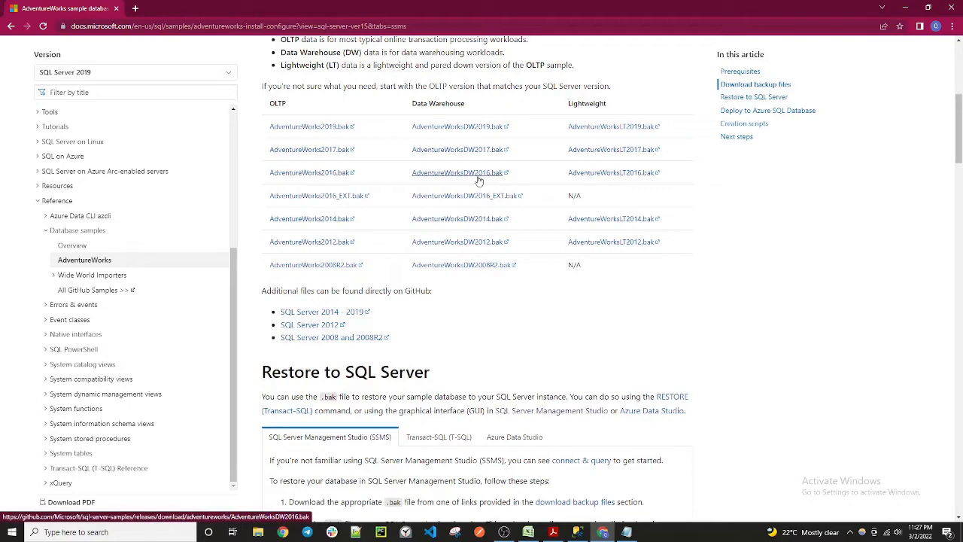
{"action": "left_click", "coordinate": [339, 173]}
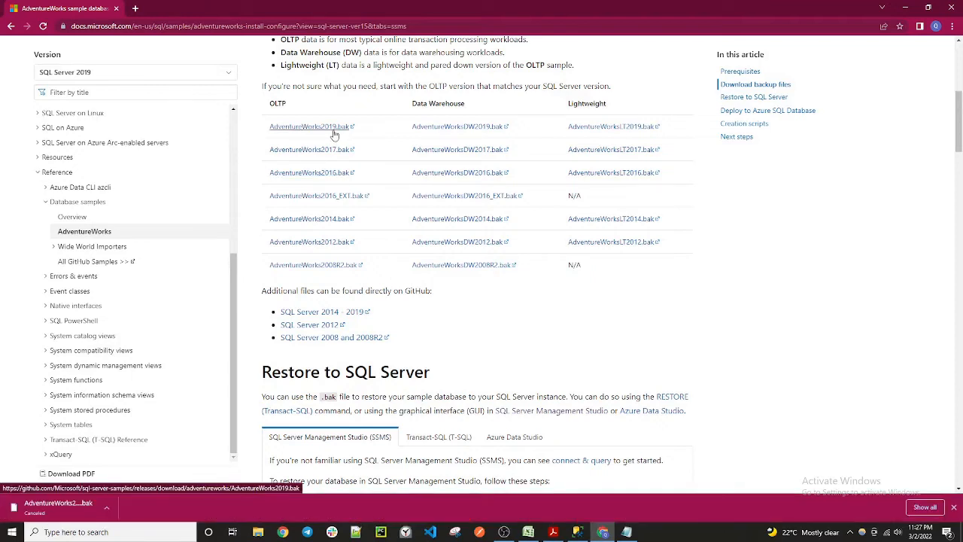
{"action": "left_click", "coordinate": [334, 129]}
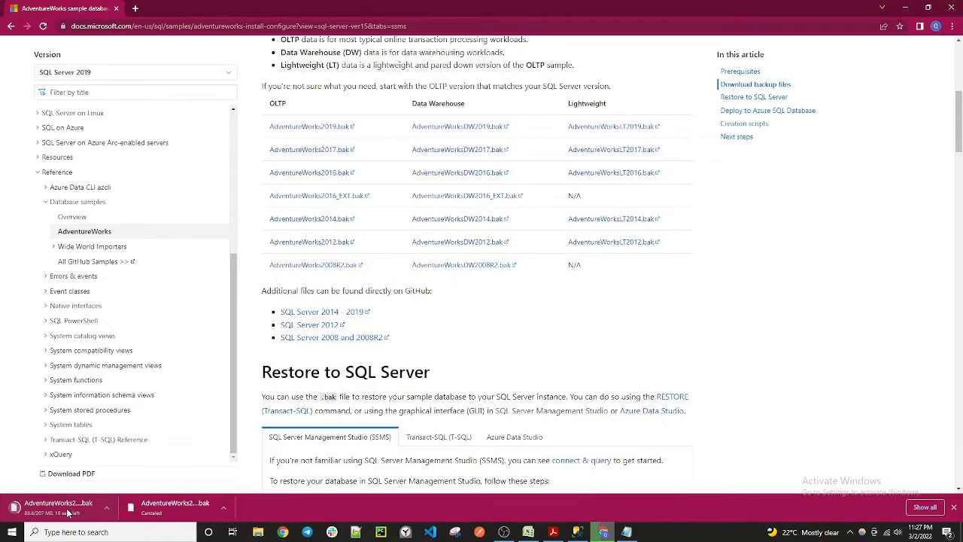
{"action": "left_click", "coordinate": [953, 507]}
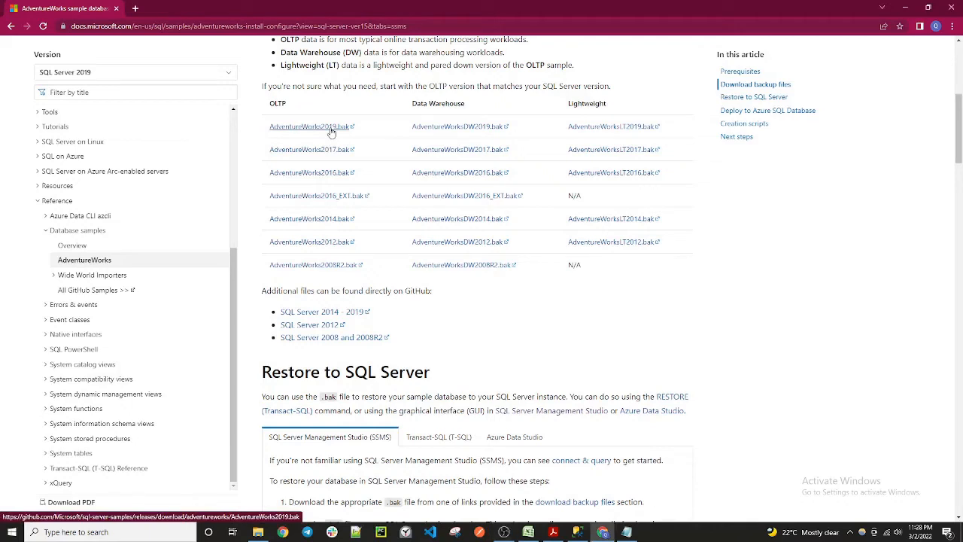
{"action": "left_click", "coordinate": [331, 130]}
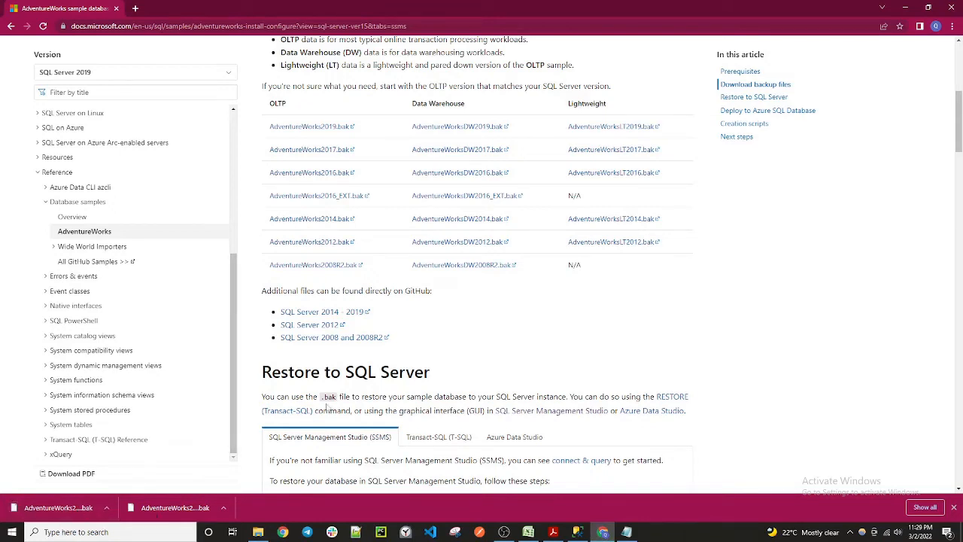
Step: Switch to SQL Server Management Studio
{"action": "left_click", "coordinate": [578, 534]}
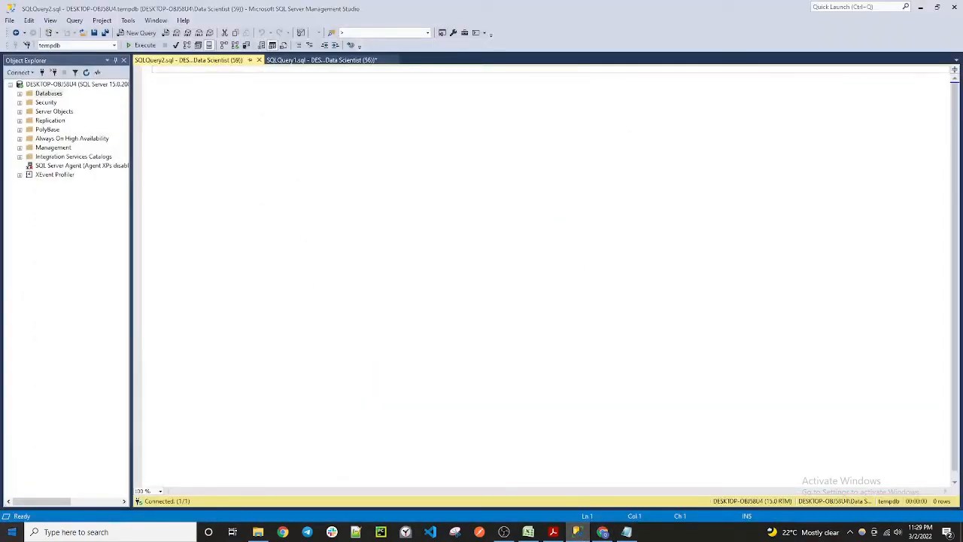
{"action": "left_click", "coordinate": [12, 532]}
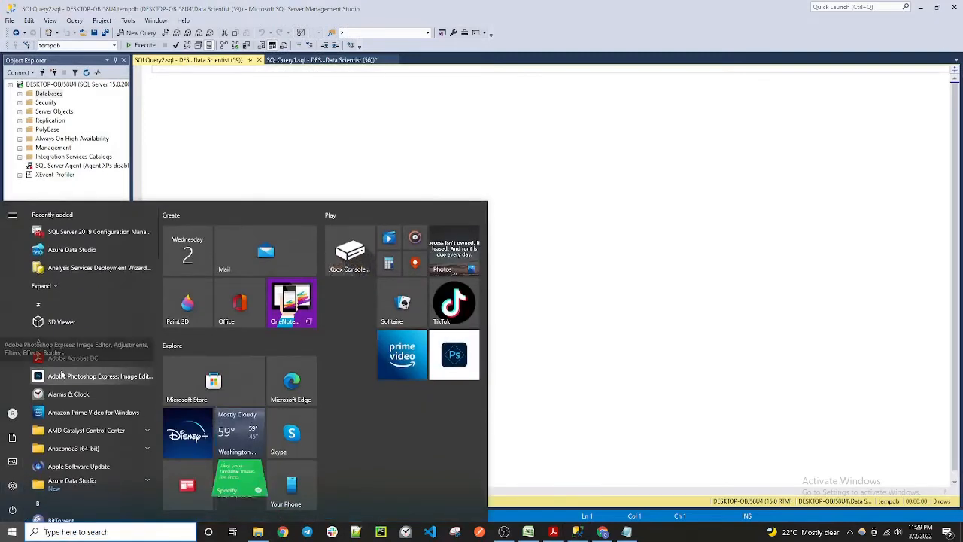
{"action": "type", "text": "ssms"}
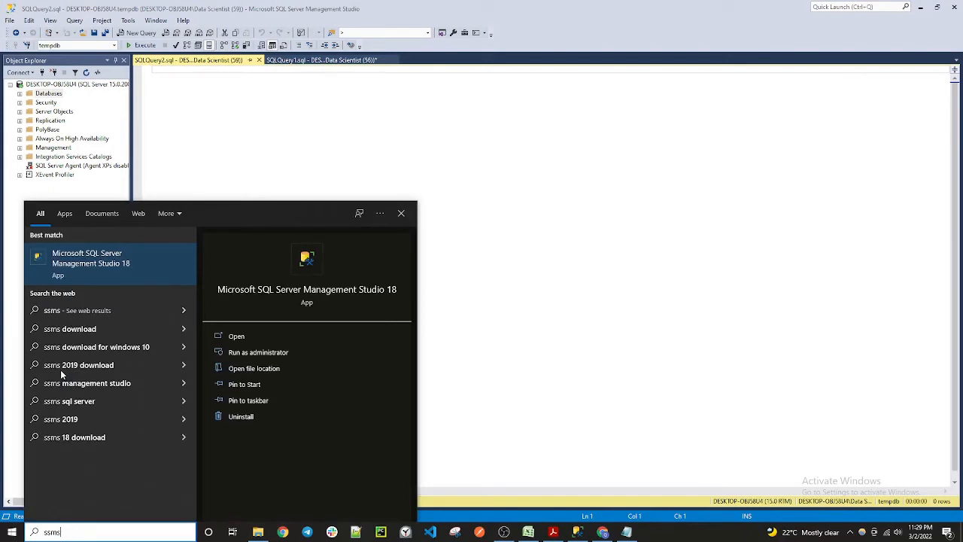
{"action": "left_click", "coordinate": [490, 249]}
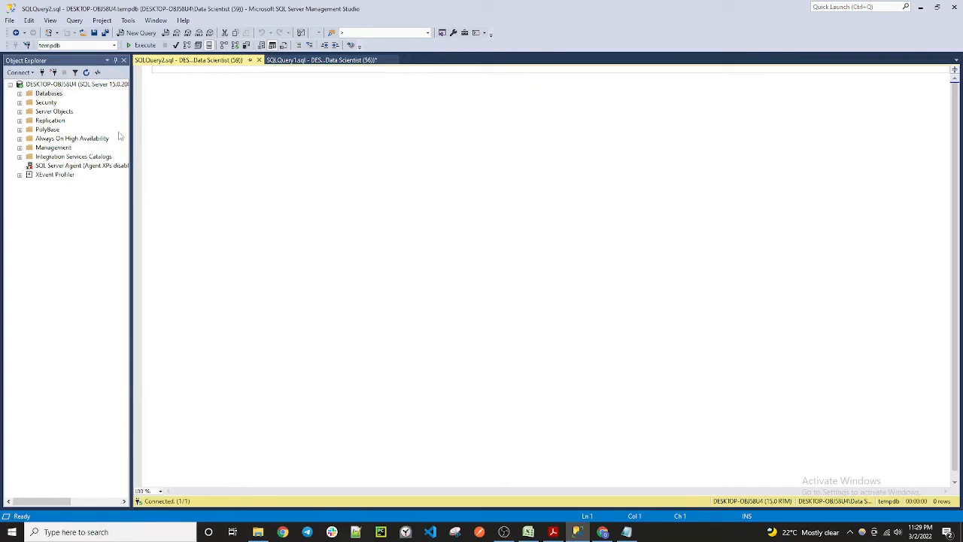
Step: Expand the Databases and System Databases folders, and open the Restore Database dialog for Databases
{"action": "left_click", "coordinate": [19, 94]}
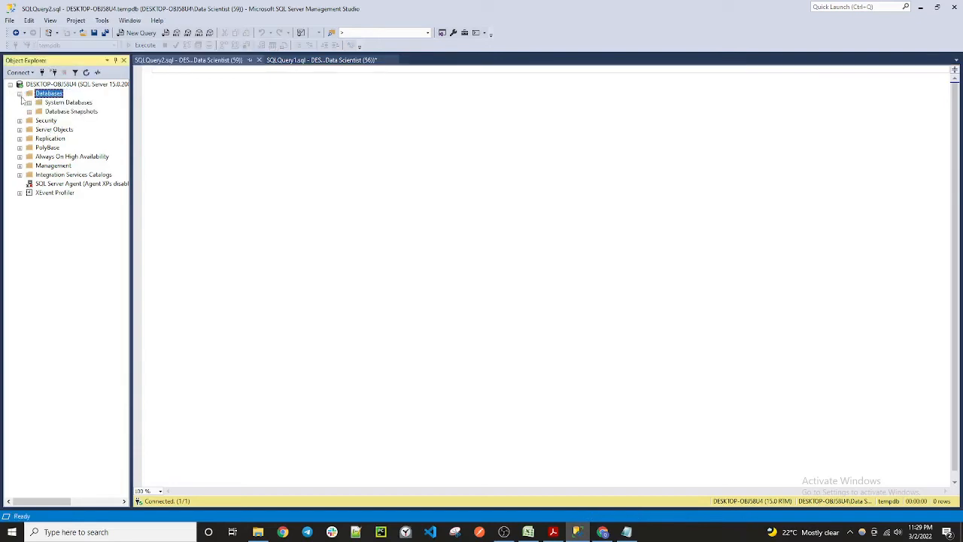
{"action": "left_click", "coordinate": [28, 102]}
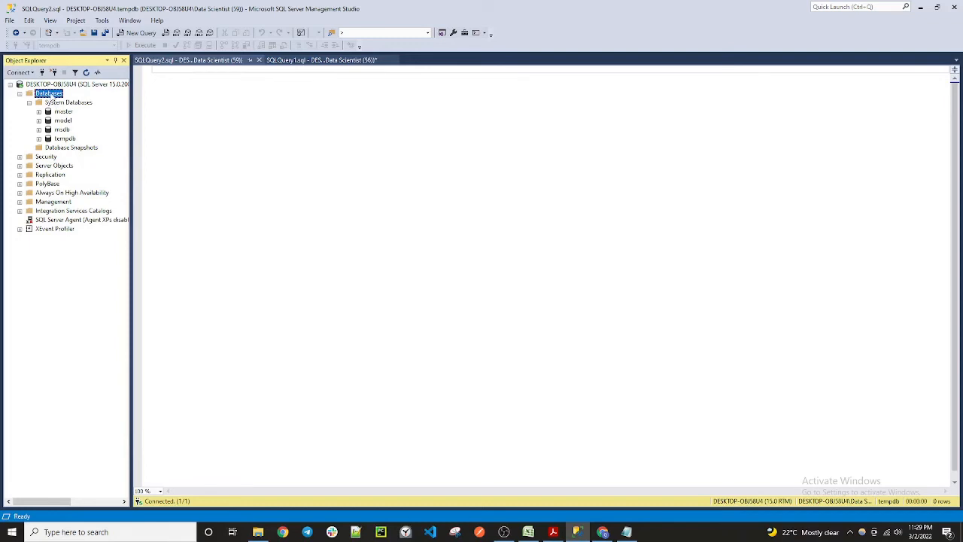
{"action": "right_click", "coordinate": [52, 97]}
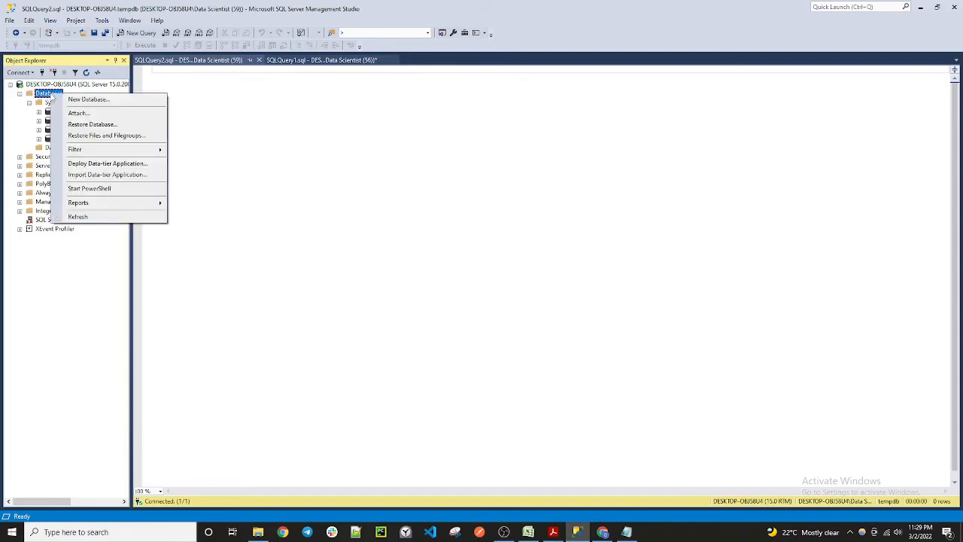
{"action": "left_click", "coordinate": [85, 125]}
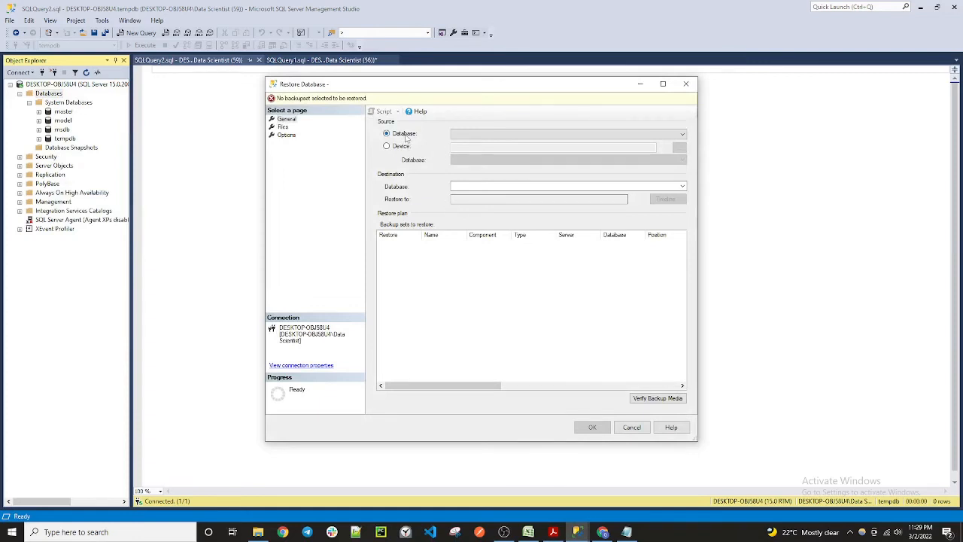
Step: Set the restore source to Device and start adding a backup file as File-type media
{"action": "left_click", "coordinate": [388, 147]}
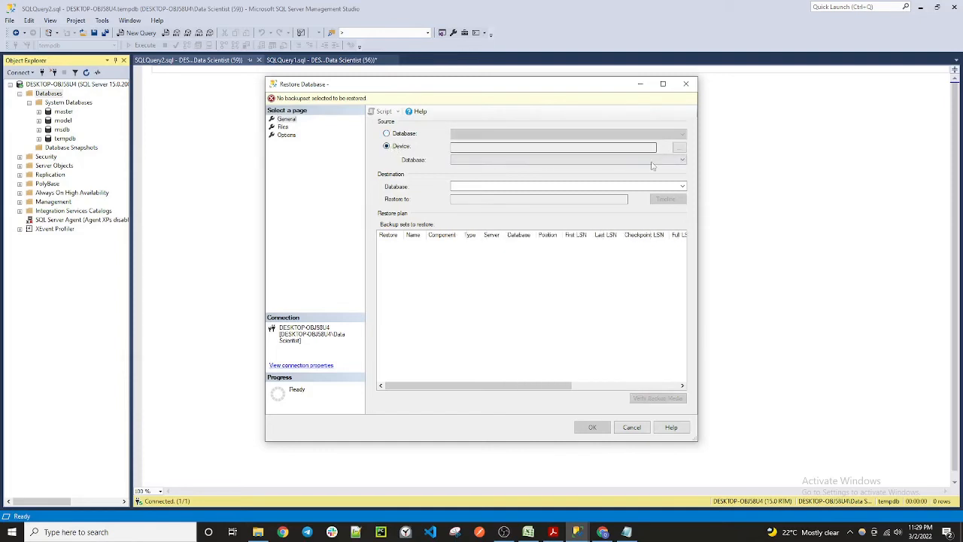
{"action": "left_click", "coordinate": [678, 149]}
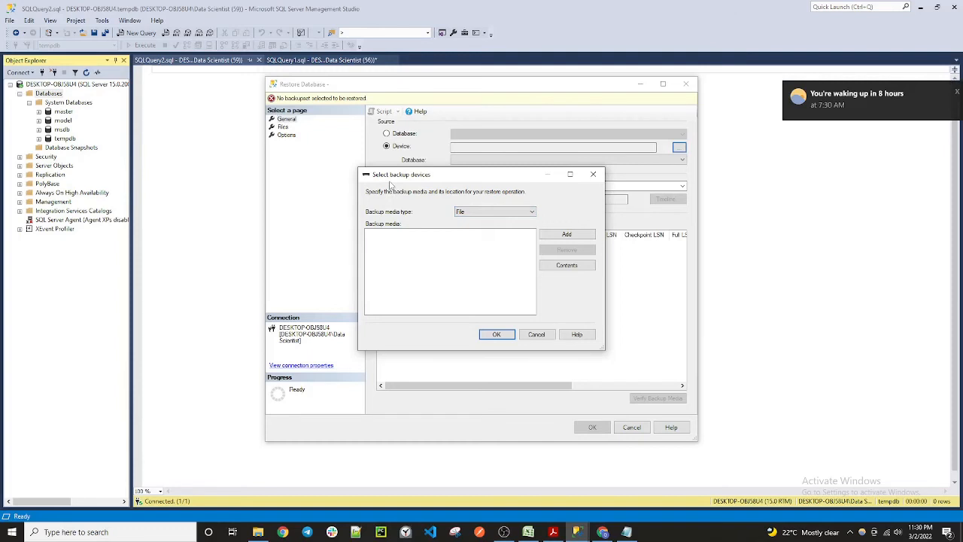
{"action": "left_click", "coordinate": [577, 238]}
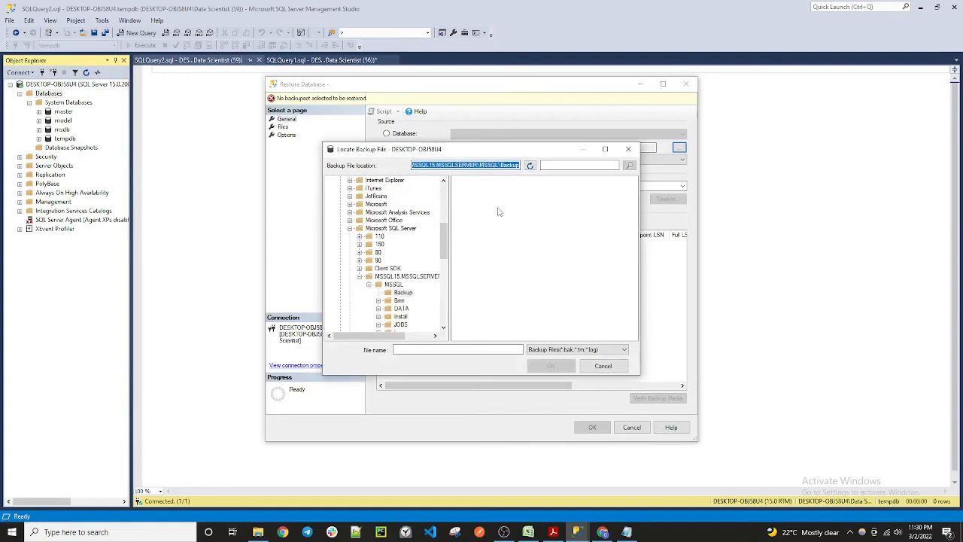
Step: Copy the backup file location path and open that Backup folder in File Explorer, granting permanent access to it
{"action": "left_click", "coordinate": [430, 165]}
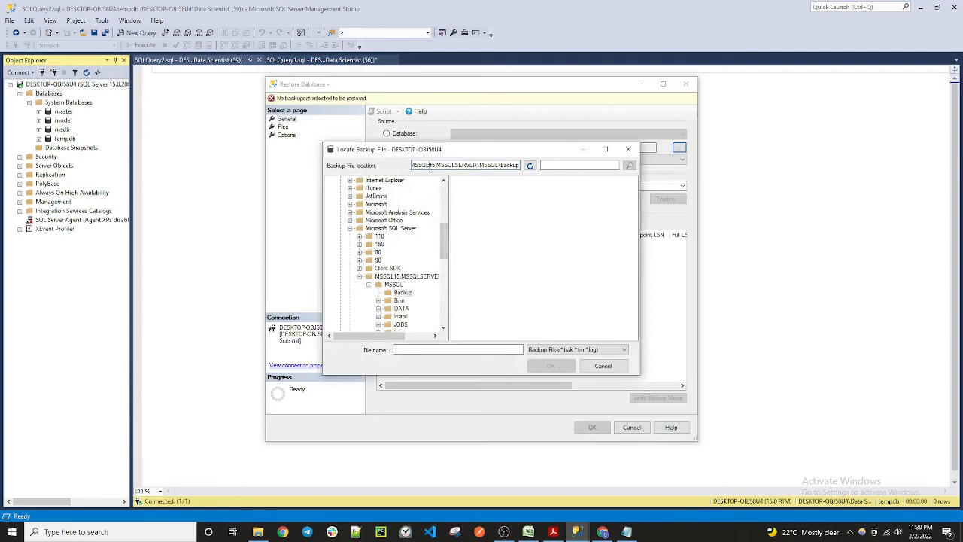
{"action": "double_click", "coordinate": [430, 165]}
{"action": "key", "text": "ctrl+c"}
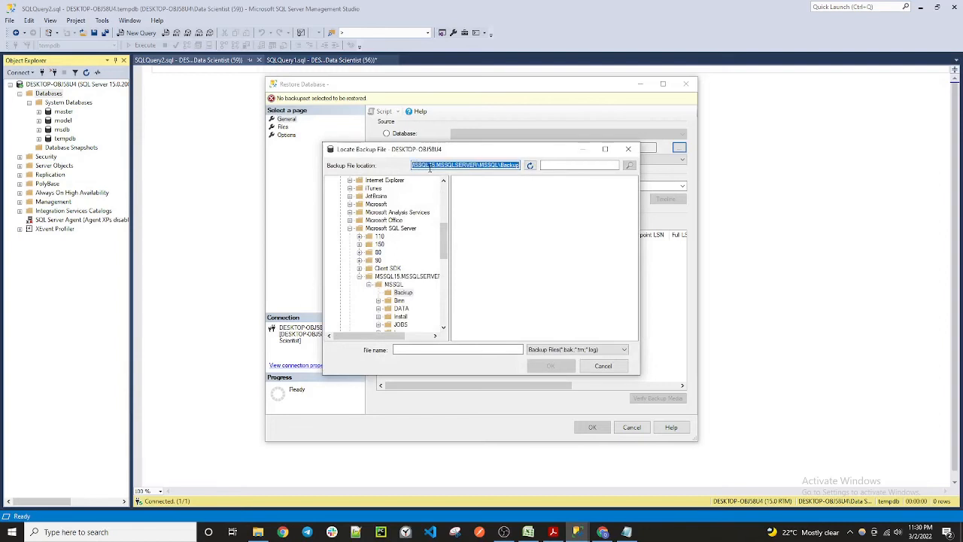
{"action": "key", "text": "super+r"}
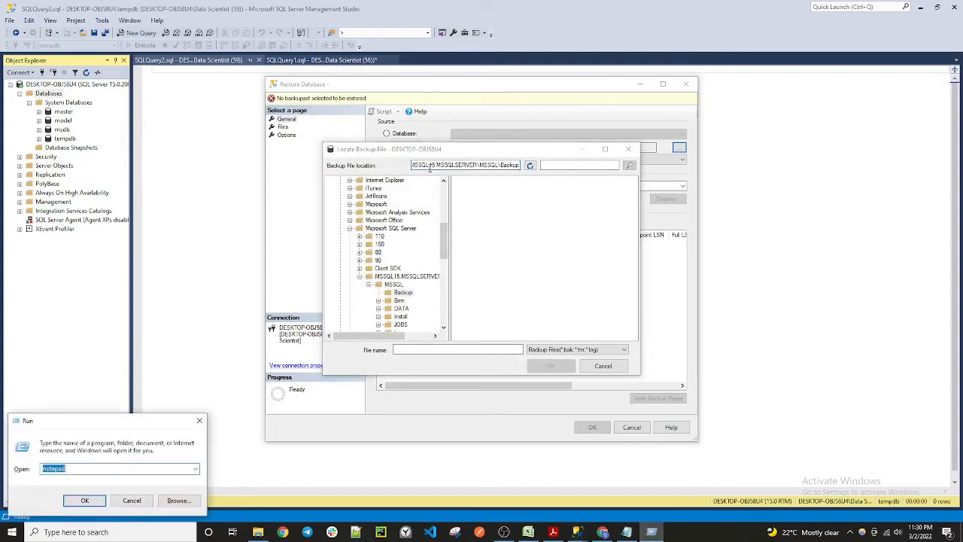
{"action": "key", "text": "ctrl+v"}
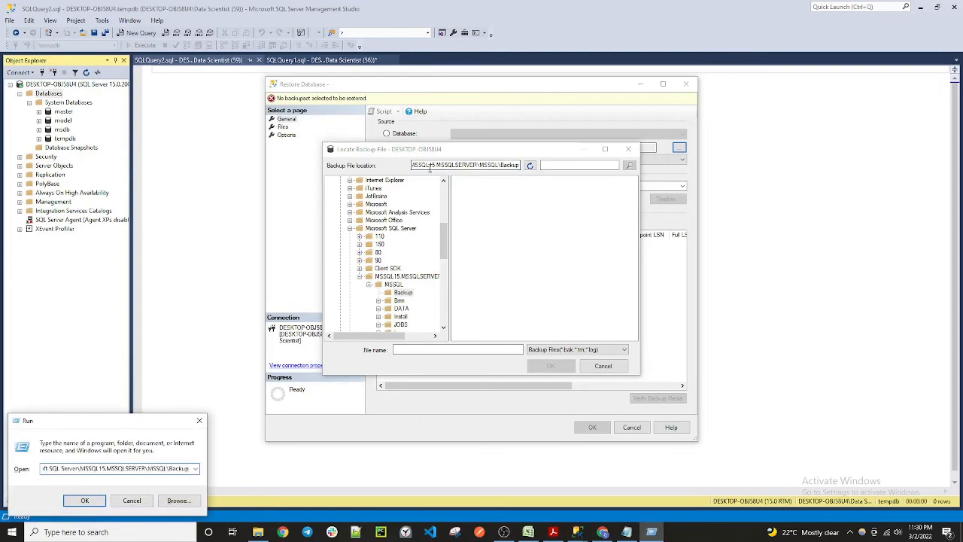
{"action": "key", "text": "Return"}
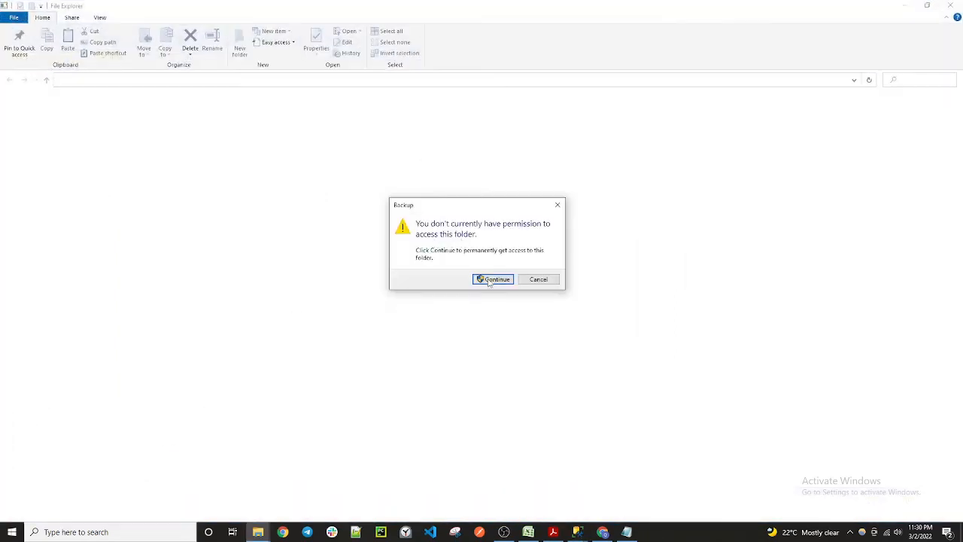
{"action": "left_click", "coordinate": [490, 280]}
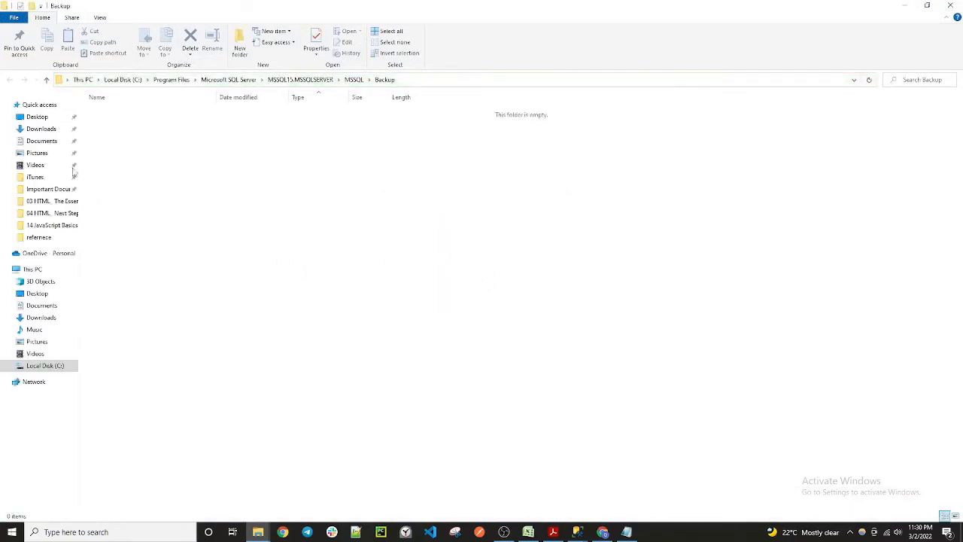
Step: Copy AdventureWorks2019.bak from the Downloads folder into the MSSQL Backup folder
{"action": "left_click", "coordinate": [41, 129]}
{"action": "left_click", "coordinate": [151, 126]}
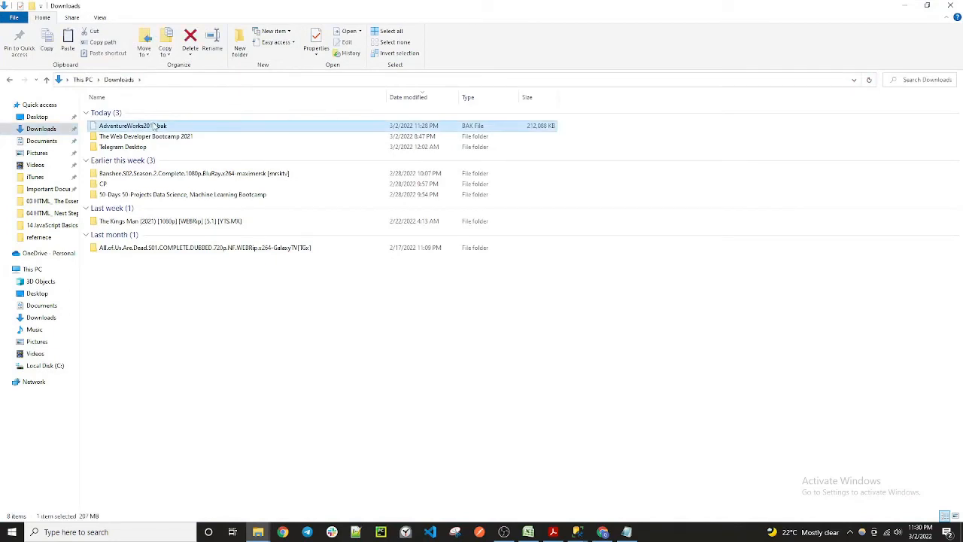
{"action": "left_click", "coordinate": [10, 81]}
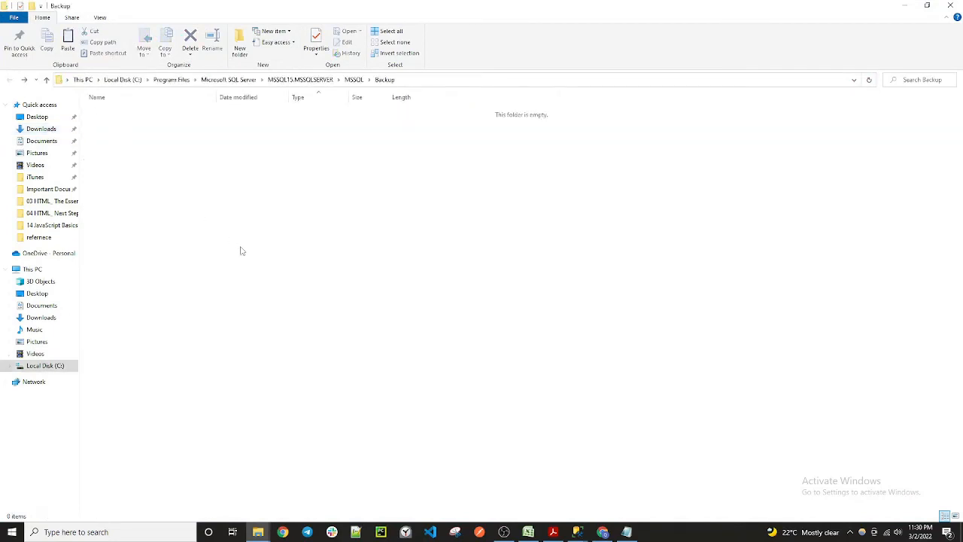
{"action": "key", "text": "ctrl+v"}
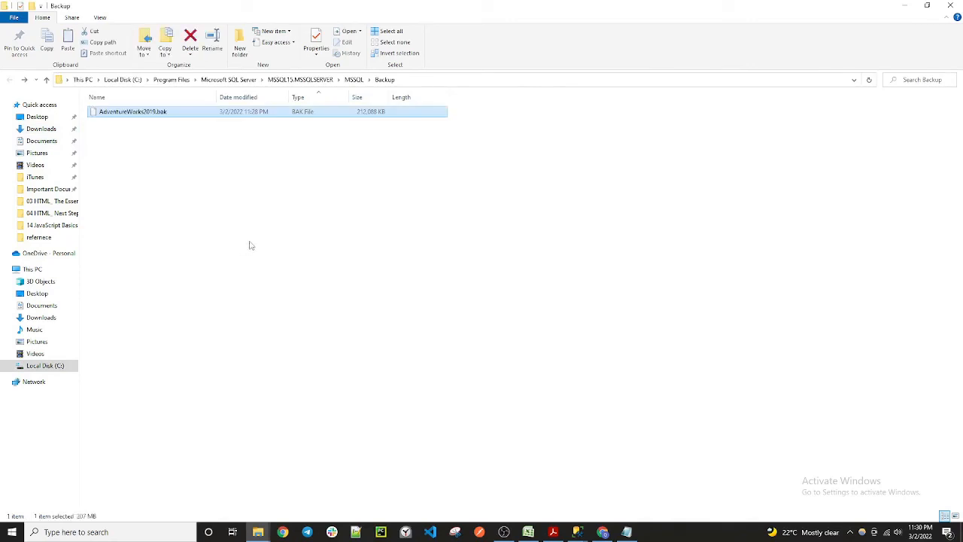
Step: Back in SQL Server Management Studio, add AdventureWorks2019.bak from the refreshed Backup folder as backup media and restore the AdventureWorks2019 database
{"action": "key", "text": "alt+Tab"}
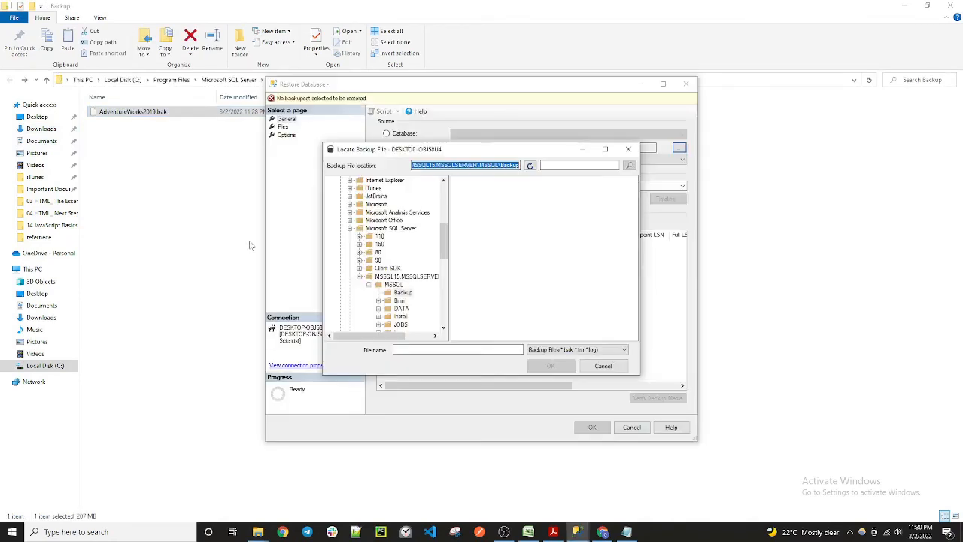
{"action": "left_click", "coordinate": [530, 169]}
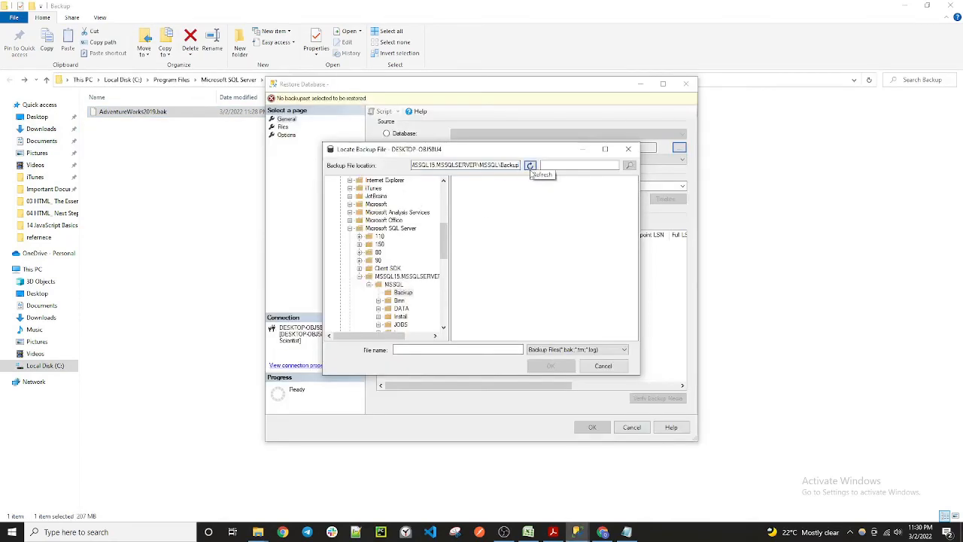
{"action": "left_click", "coordinate": [530, 170]}
{"action": "left_click", "coordinate": [484, 182]}
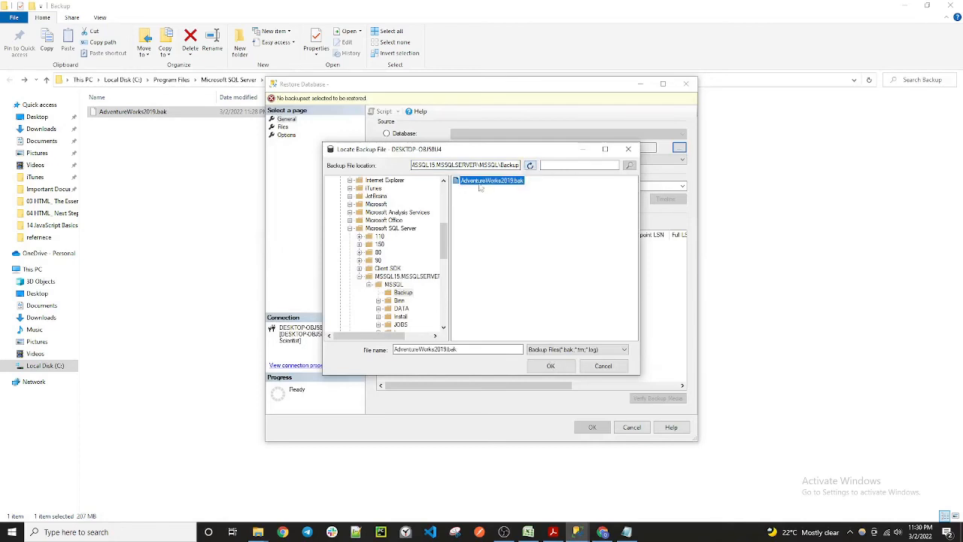
{"action": "left_click", "coordinate": [550, 366]}
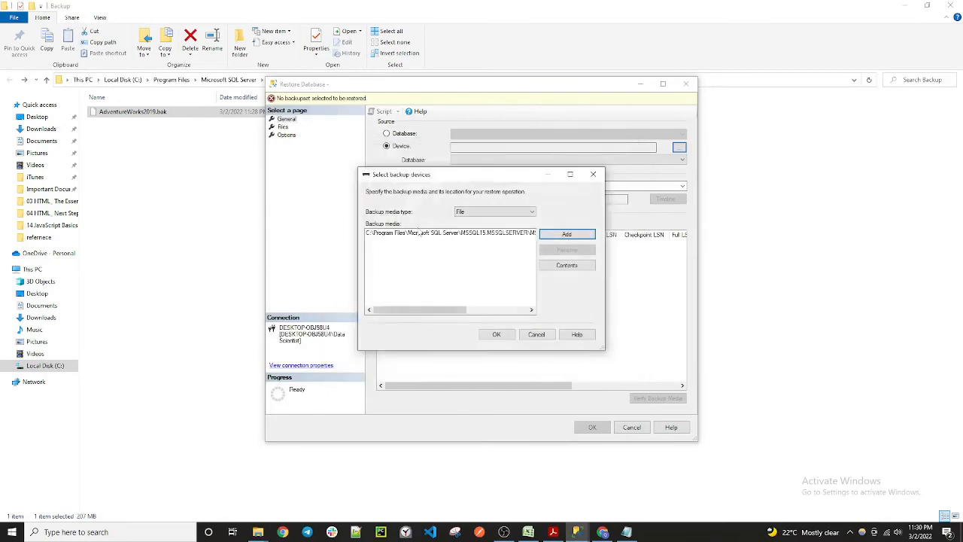
{"action": "left_click", "coordinate": [494, 335]}
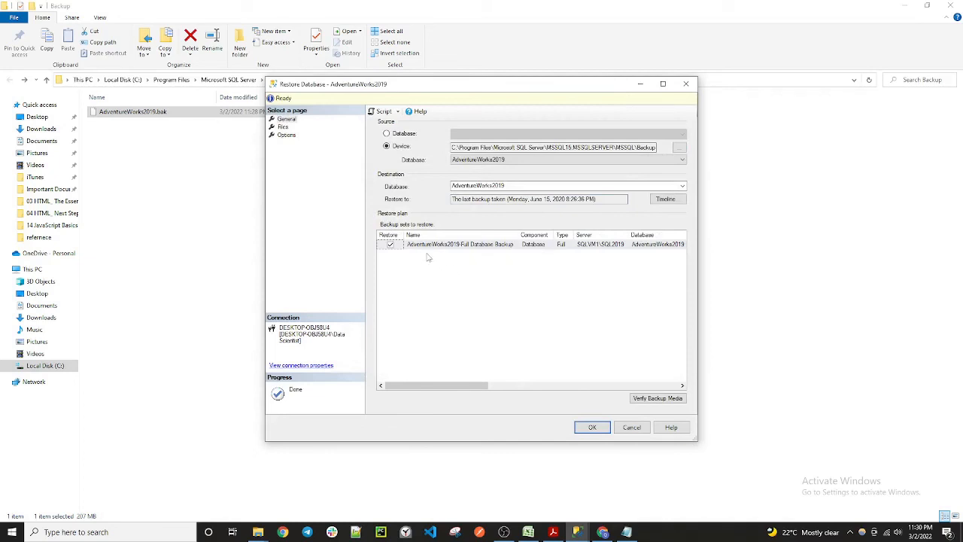
{"action": "left_click", "coordinate": [593, 428]}
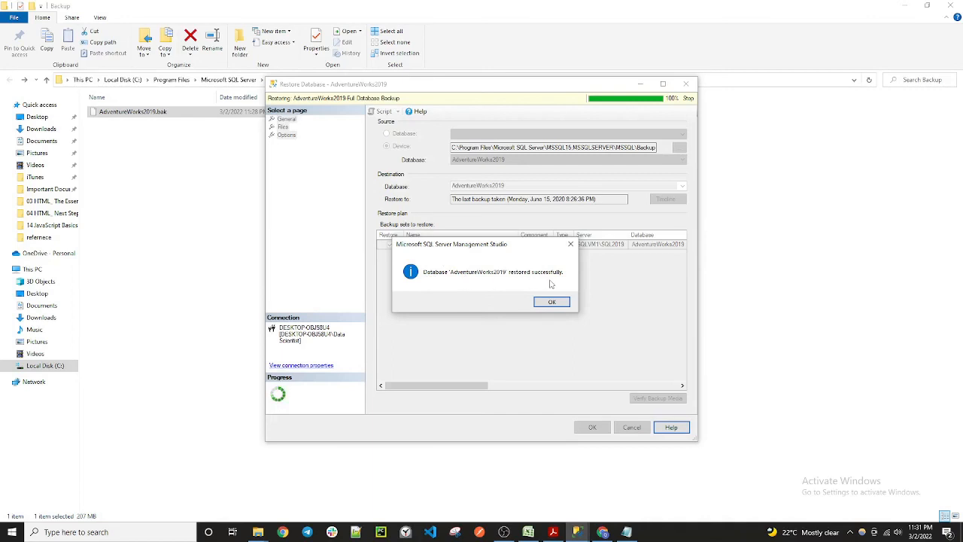
Step: Close the finished restore, return to SQL Server Management Studio and expand AdventureWorks2019 down to its Tables folder, with System Databases collapsed
{"action": "left_click", "coordinate": [551, 302]}
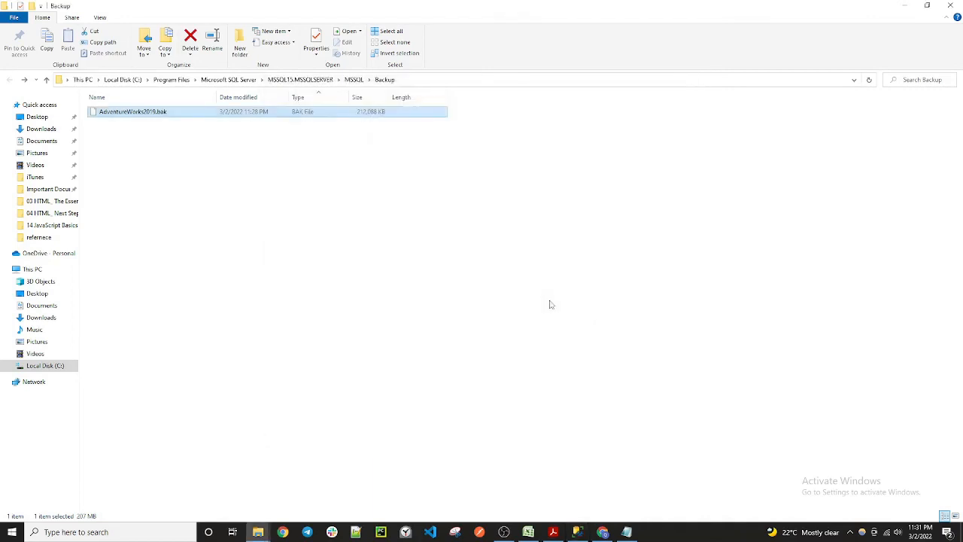
{"action": "left_click", "coordinate": [580, 531]}
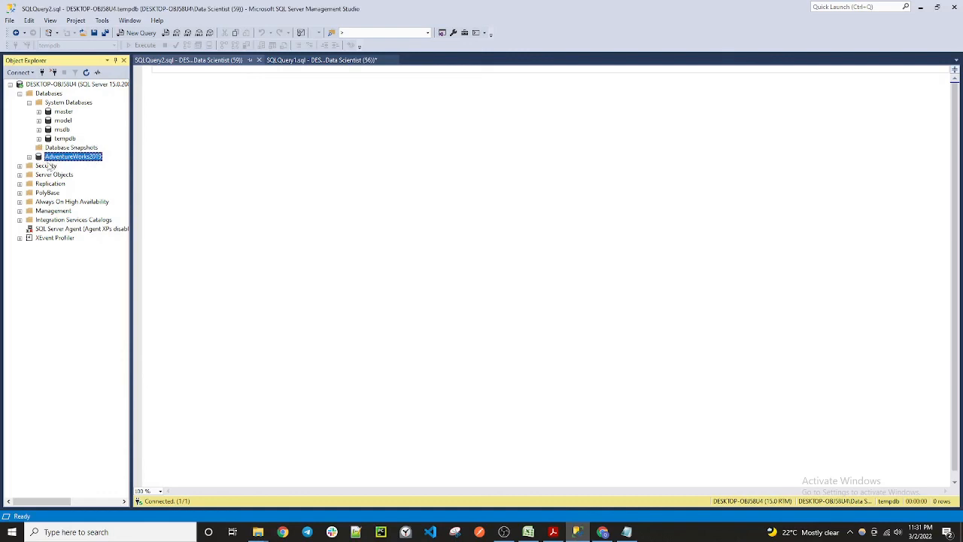
{"action": "left_click", "coordinate": [29, 103]}
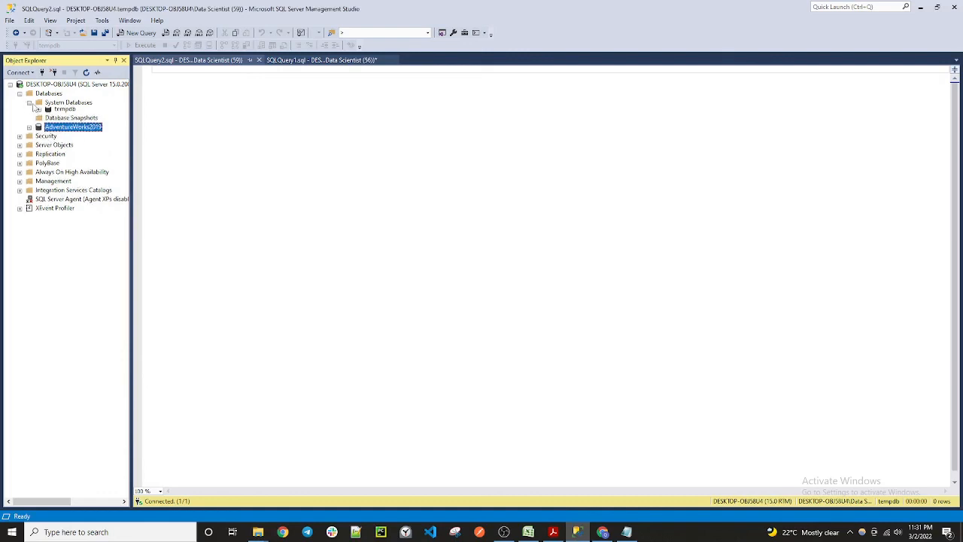
{"action": "left_click", "coordinate": [28, 121]}
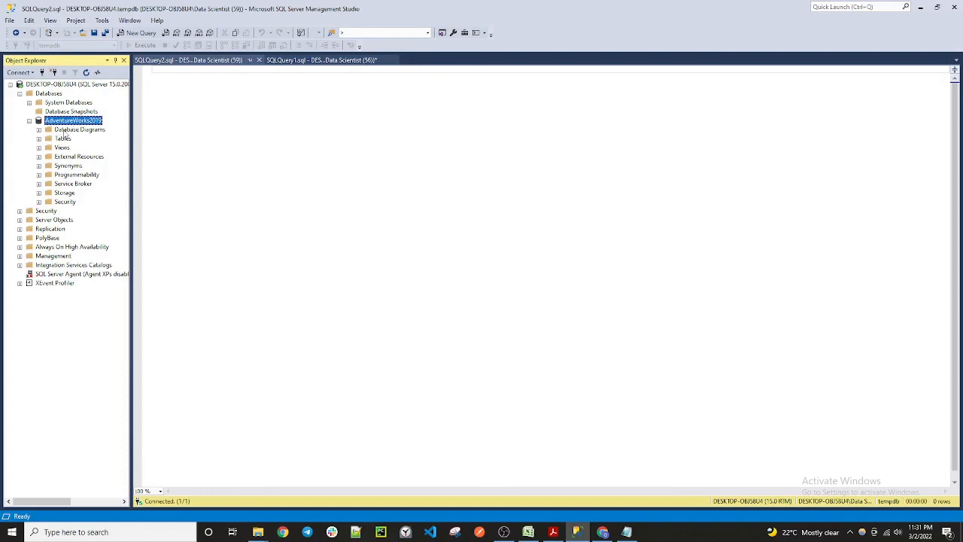
{"action": "left_click", "coordinate": [39, 138]}
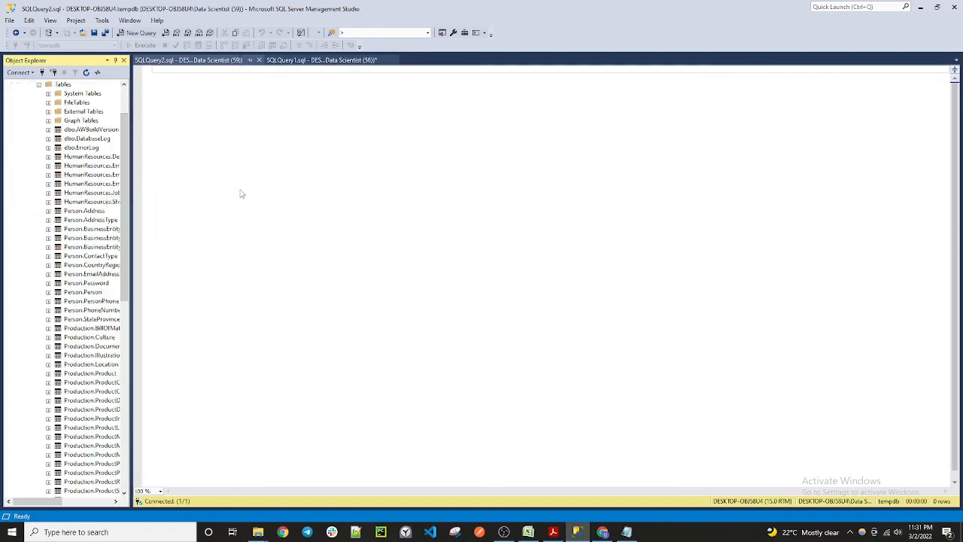
Step: Widen Object Explorer to fit the full table names and look through the AdventureWorks2019 table list
{"action": "left_click_drag", "start_coordinate": [131, 188], "coordinate": [238, 173]}
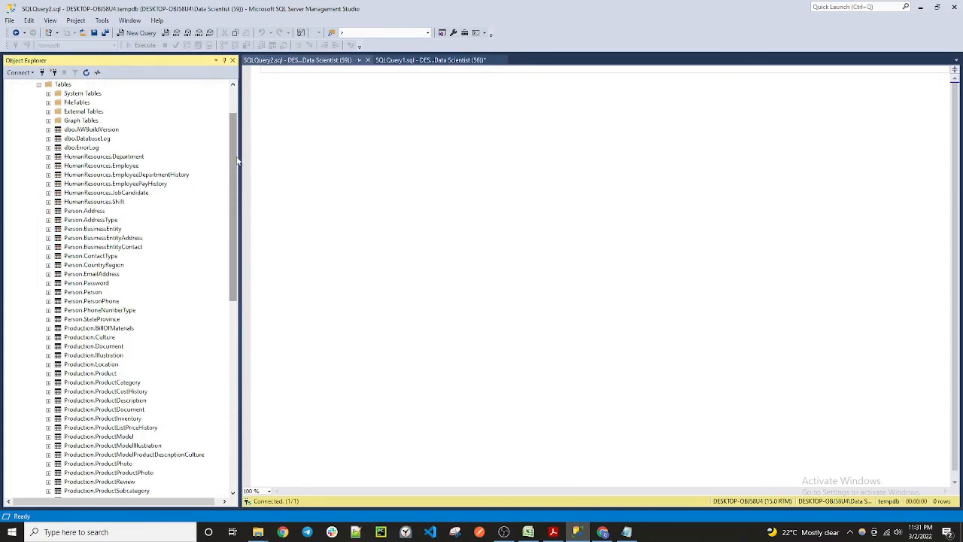
{"action": "mouse_move", "coordinate": [234, 159]}
{"action": "left_mouse_down"}
{"action": "mouse_move", "coordinate": [236, 304]}
{"action": "mouse_move", "coordinate": [234, 159]}
{"action": "left_mouse_up"}
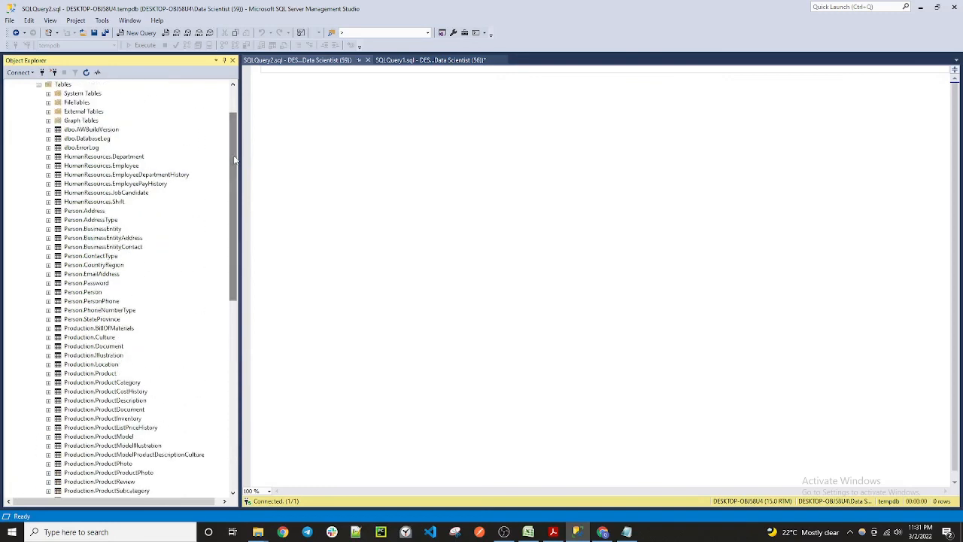
{"action": "scroll", "coordinate": [107, 177], "scroll_direction": "down", "scroll_amount": 6}
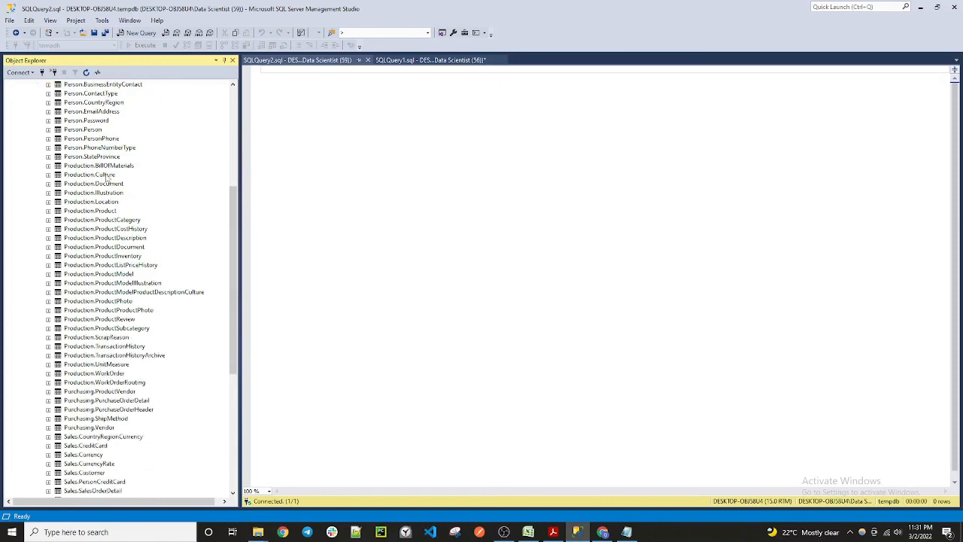
{"action": "scroll", "coordinate": [107, 176], "scroll_direction": "down", "scroll_amount": 7}
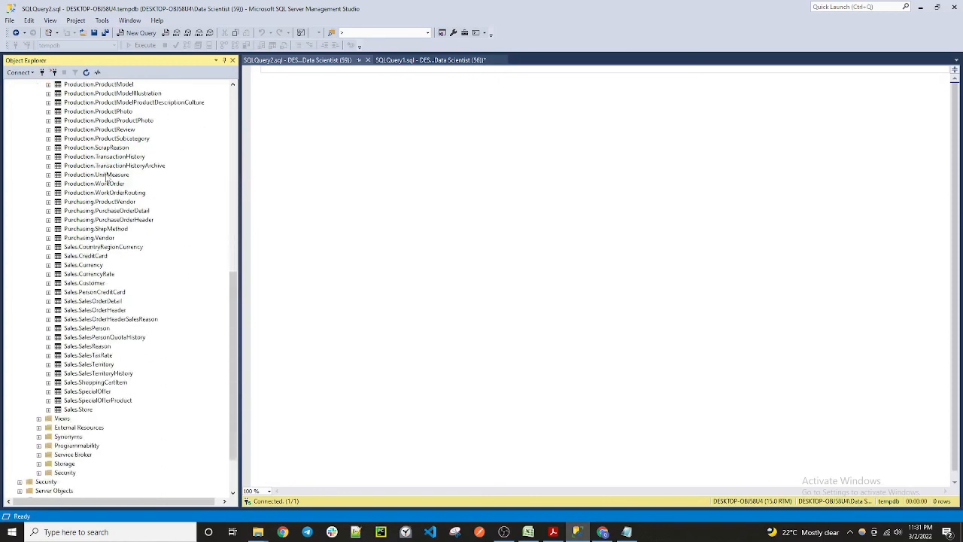
{"action": "scroll", "coordinate": [107, 177], "scroll_direction": "up", "scroll_amount": 7}
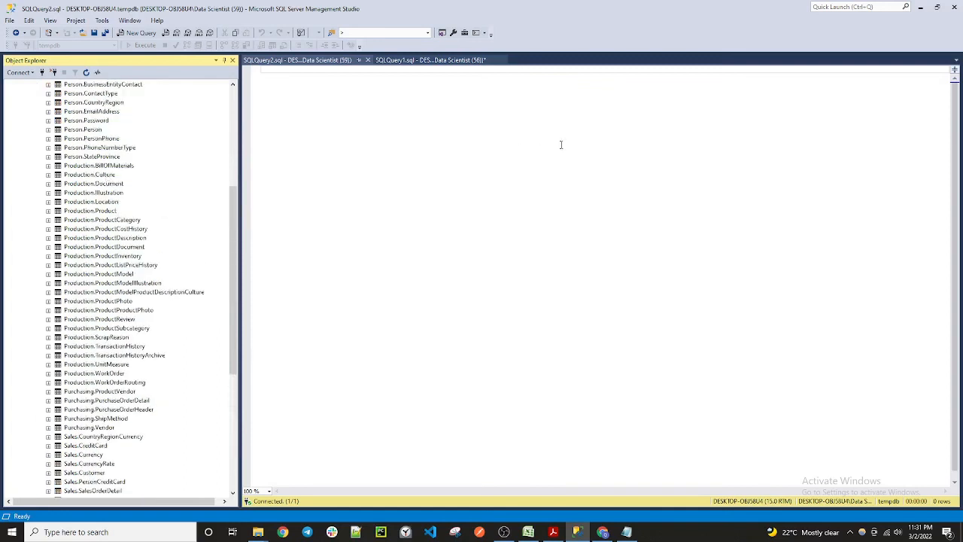